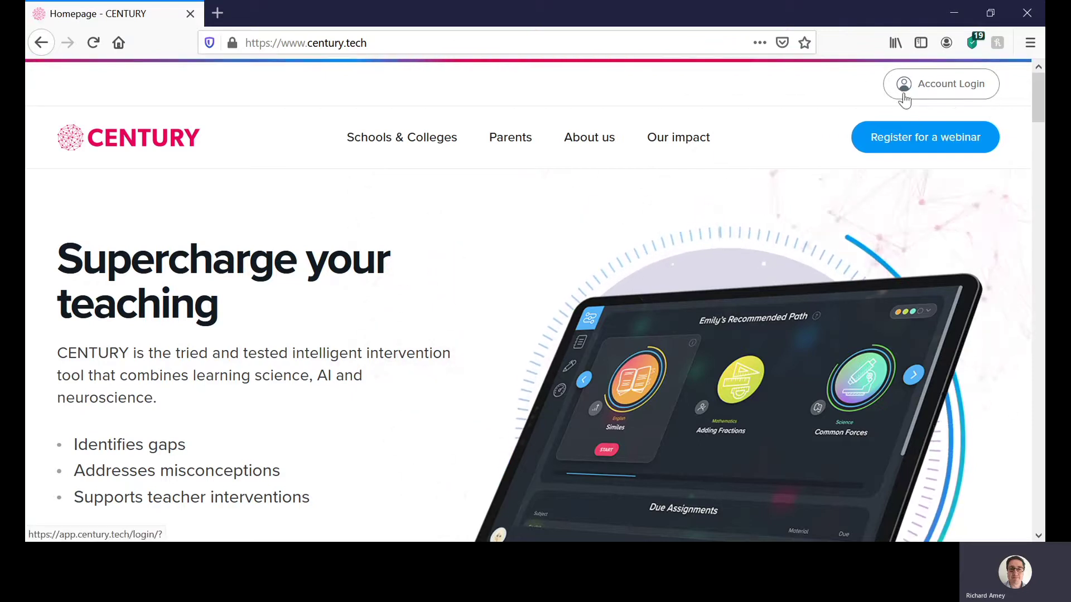
# - Open the CENTURY login page and refill the password field with the browser's saved password
pyautogui.click(954, 94)
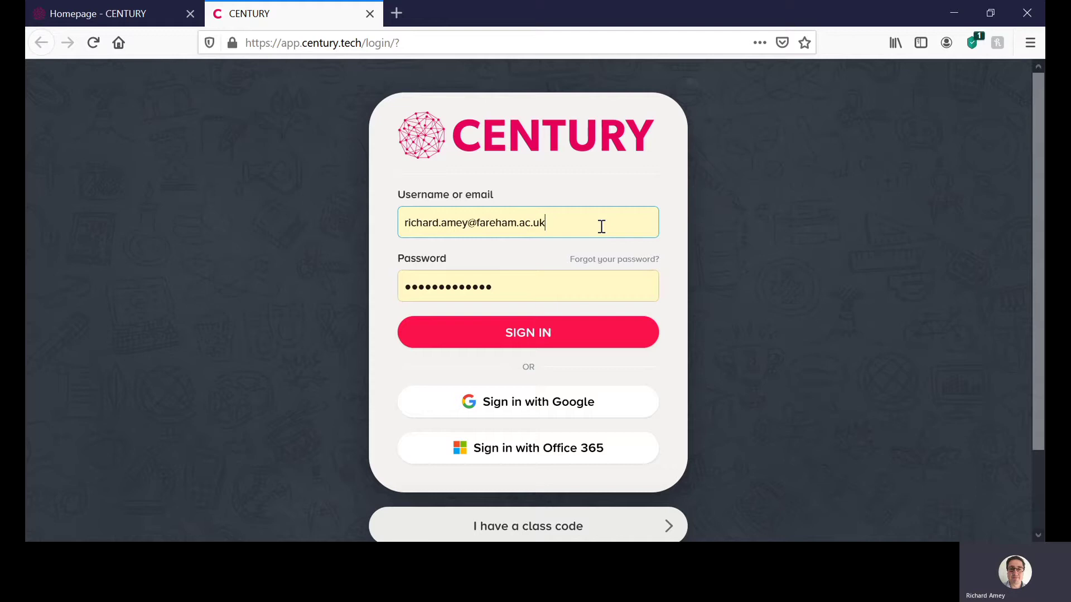
pyautogui.click(471, 288)
pyautogui.hotkey('ctrl', 'a')
pyautogui.press('BackSpace')
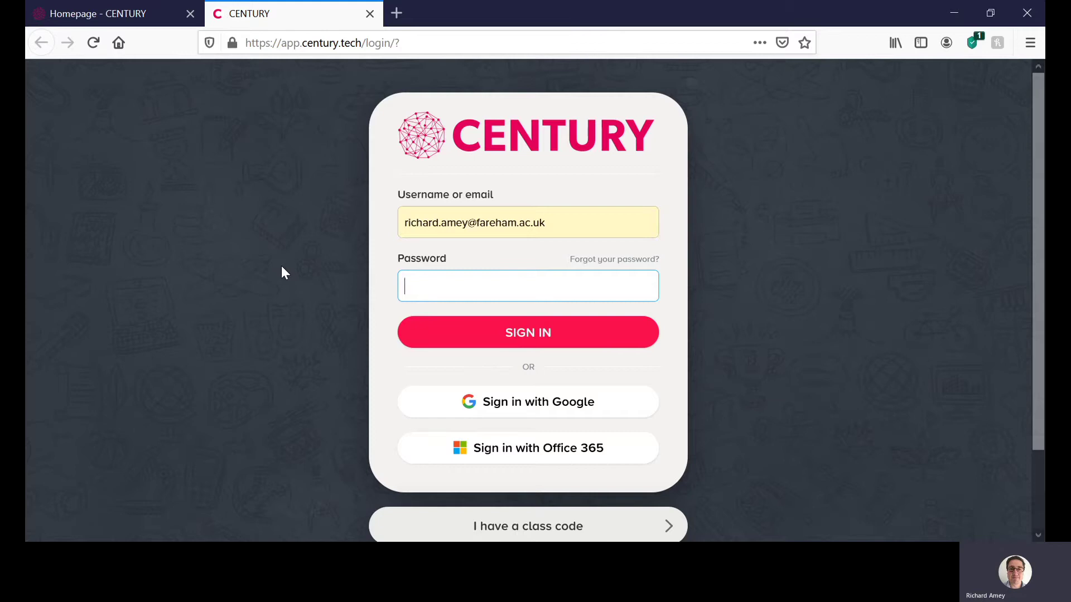
pyautogui.write('aaa')
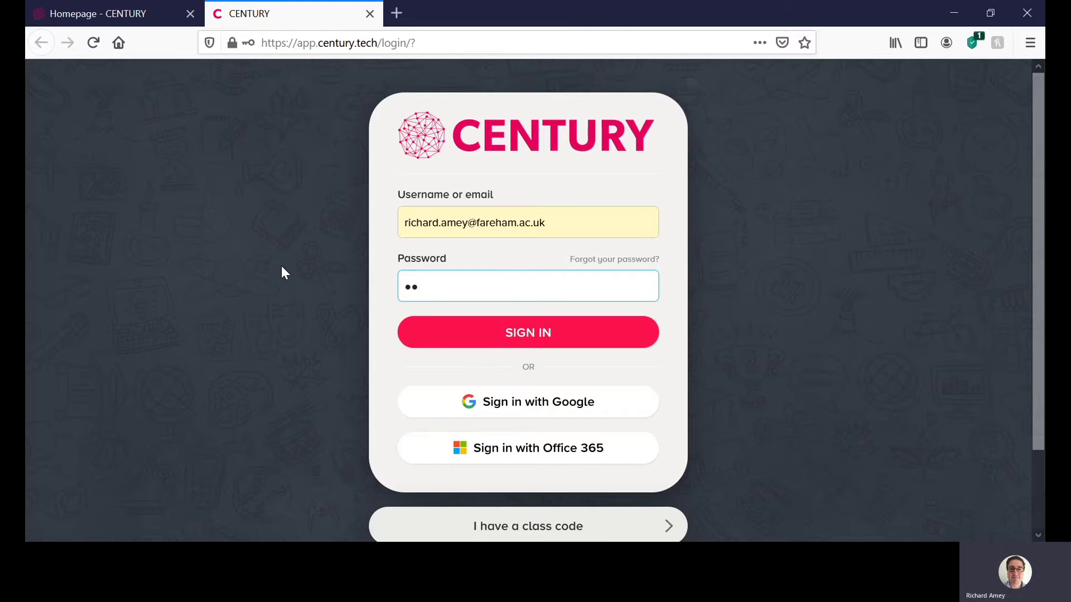
pyautogui.write('aaa')
pyautogui.press('BackSpace')
pyautogui.press('BackSpace')
pyautogui.press('BackSpace')
pyautogui.press('BackSpace')
pyautogui.press('BackSpace')
pyautogui.press('BackSpace')
pyautogui.press('Down')
pyautogui.press('Return')
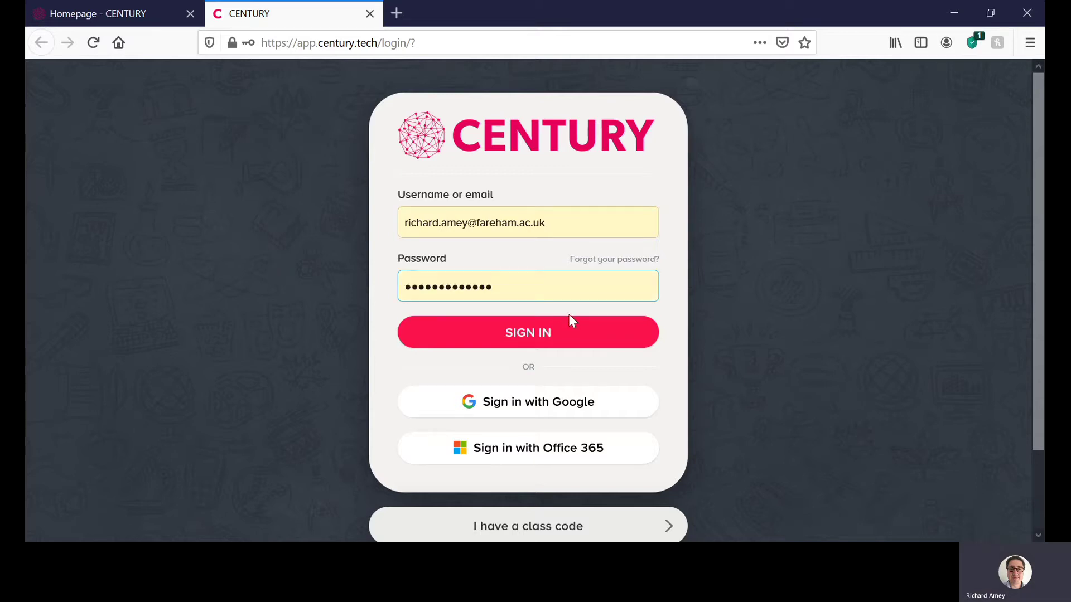
# - Sign in, go to My Path, and apply a subject filter including Mathematics
pyautogui.click(527, 333)
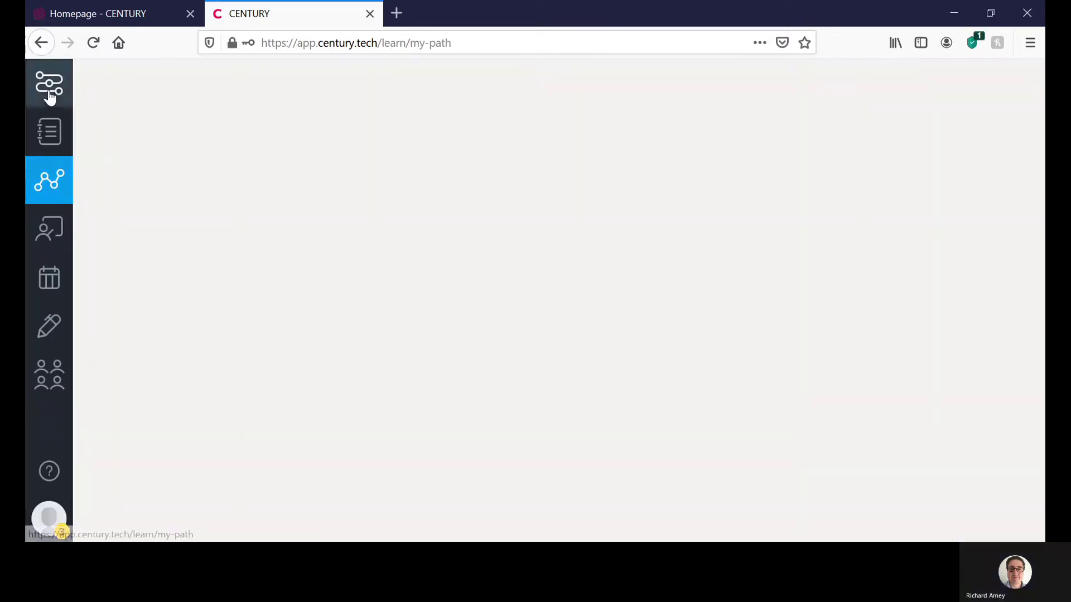
pyautogui.click(49, 94)
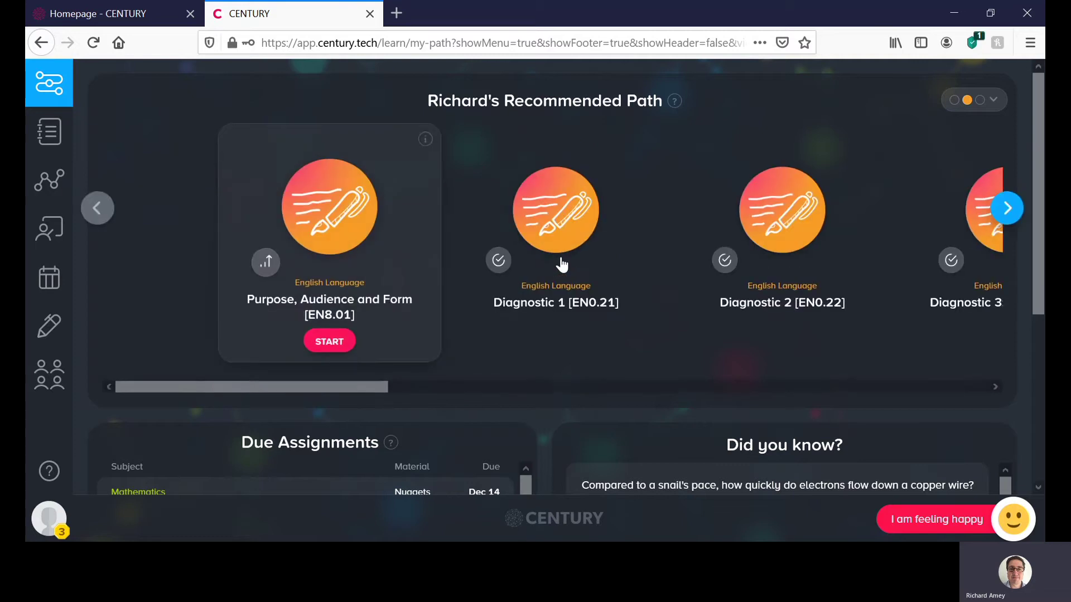
pyautogui.click(988, 106)
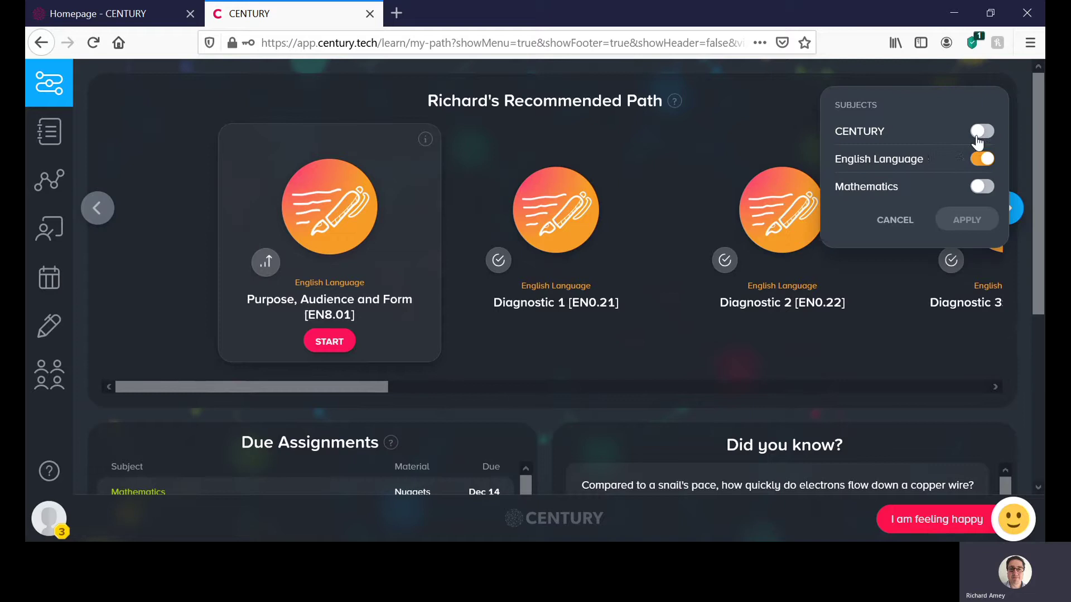
pyautogui.click(983, 186)
pyautogui.click(982, 131)
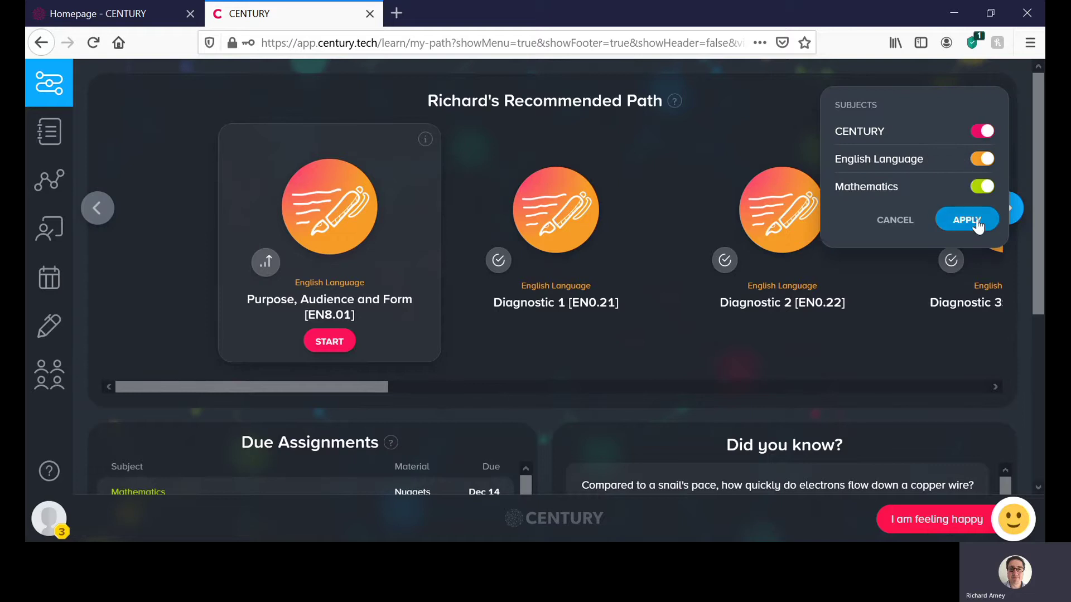
pyautogui.click(967, 220)
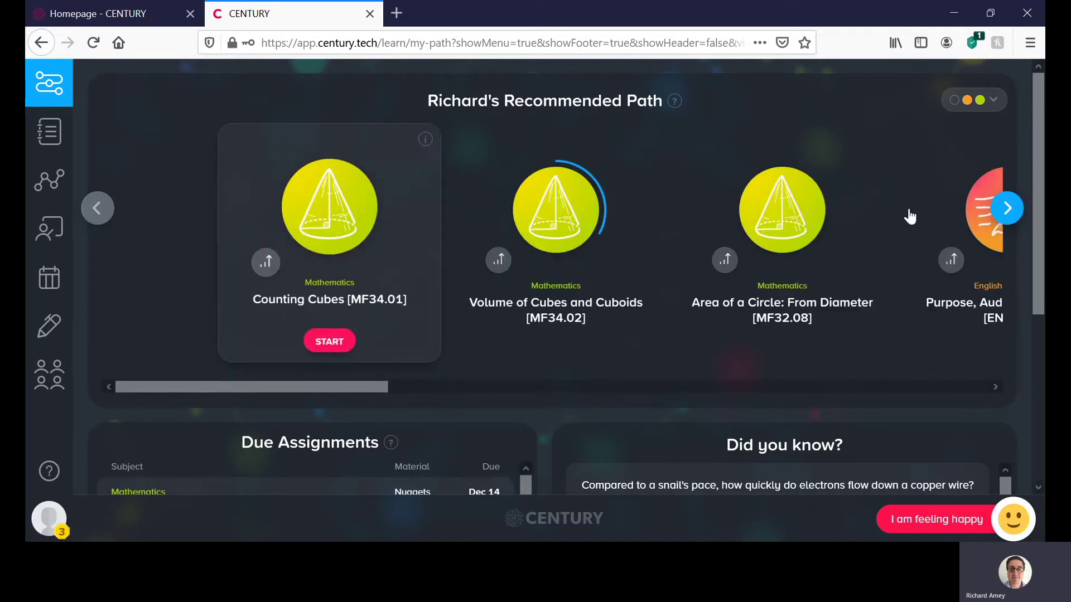
# - Narrow the Recommended Path filter to English Language only by removing Mathematics
pyautogui.click(1001, 212)
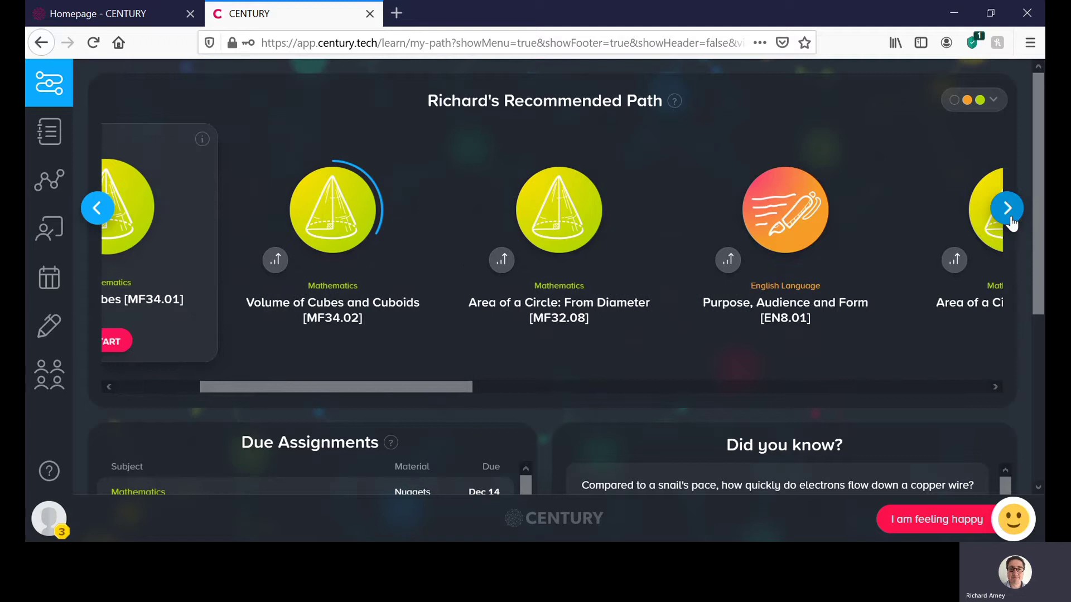
pyautogui.click(991, 106)
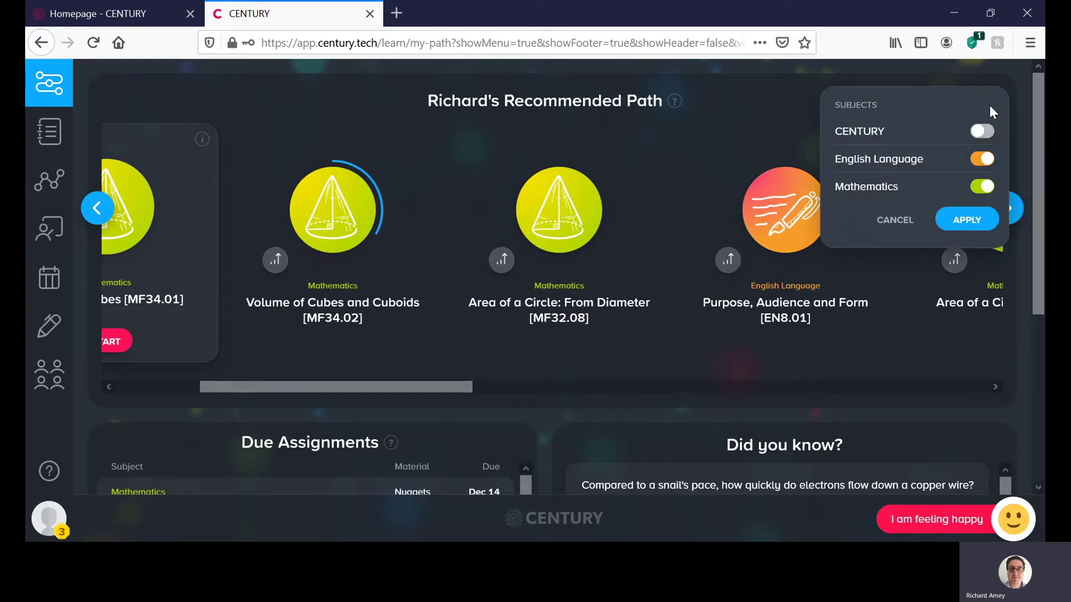
pyautogui.click(983, 188)
pyautogui.click(970, 221)
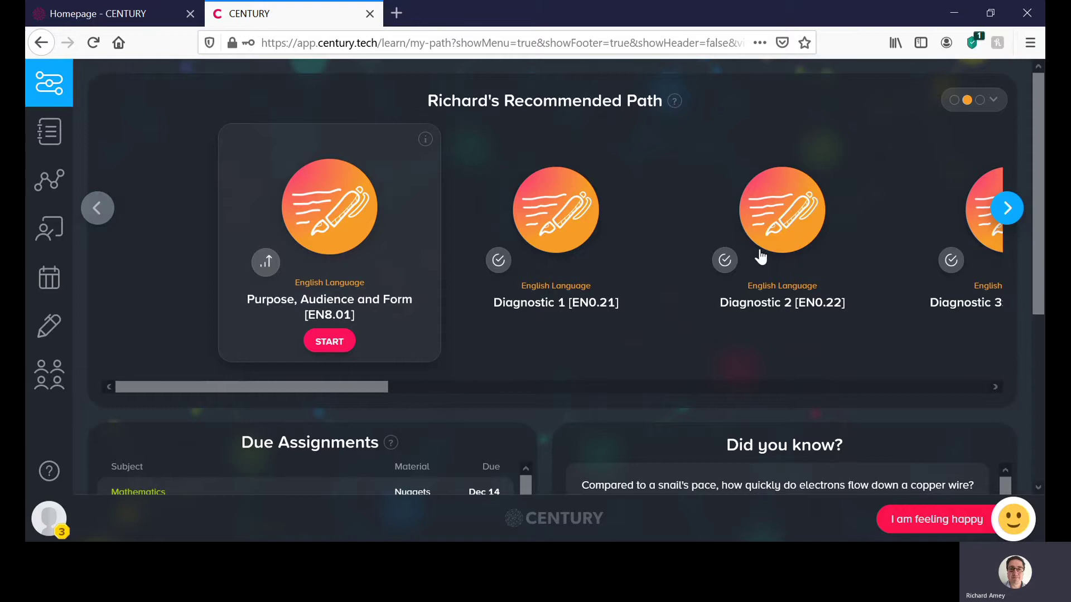
# - Advance the path carousel, then scroll down to the Due Assignments list showing Letter Writing
pyautogui.click(1007, 209)
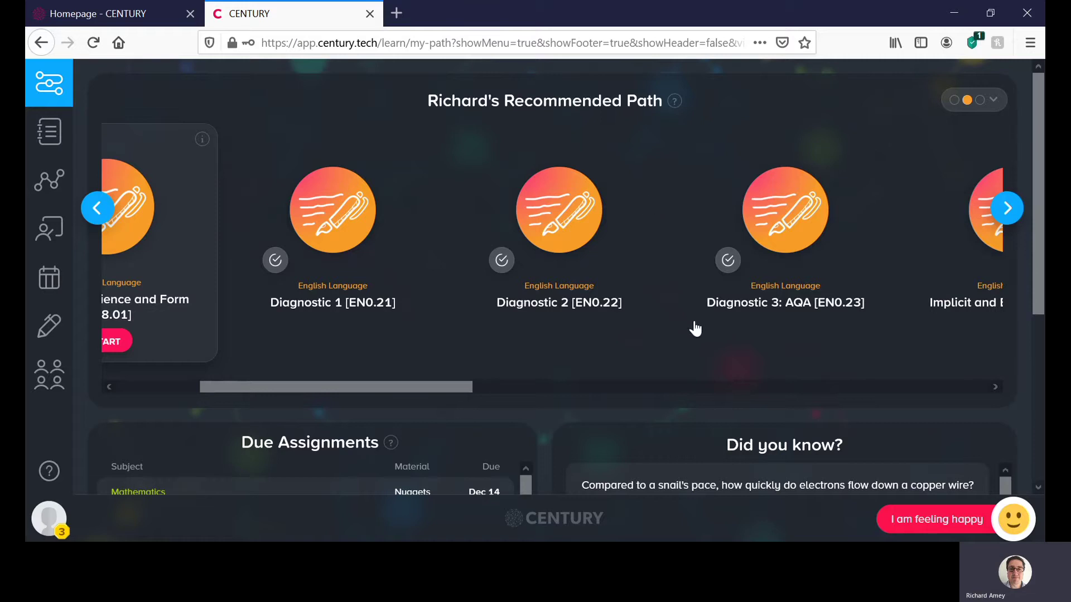
pyautogui.scroll(-1, 366, 379)
pyautogui.scroll(-1, 365, 380)
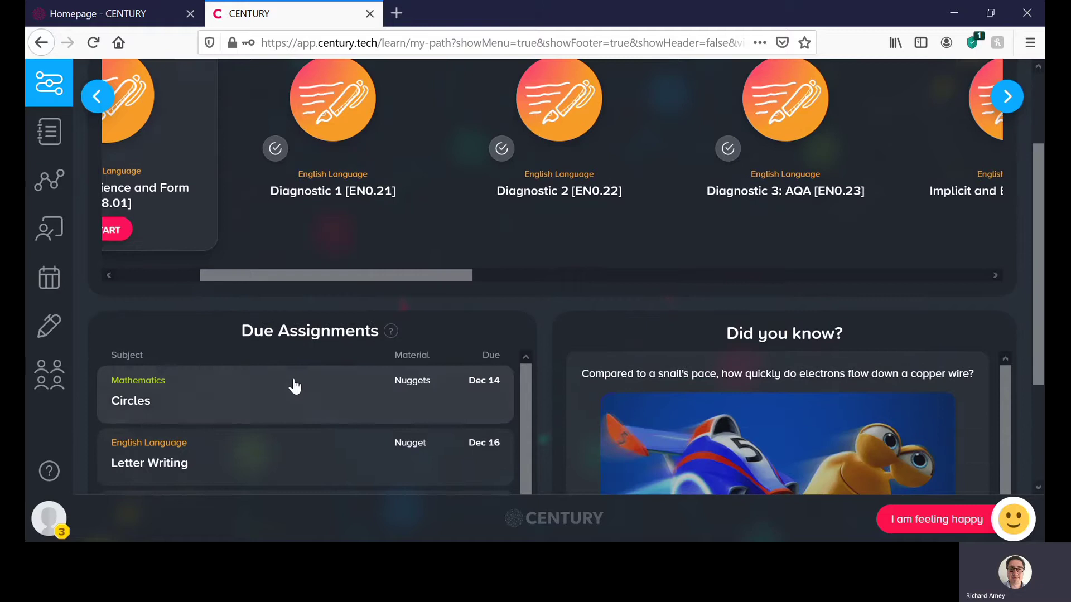
pyautogui.scroll(-1, 161, 363)
pyautogui.scroll(2, 251, 399)
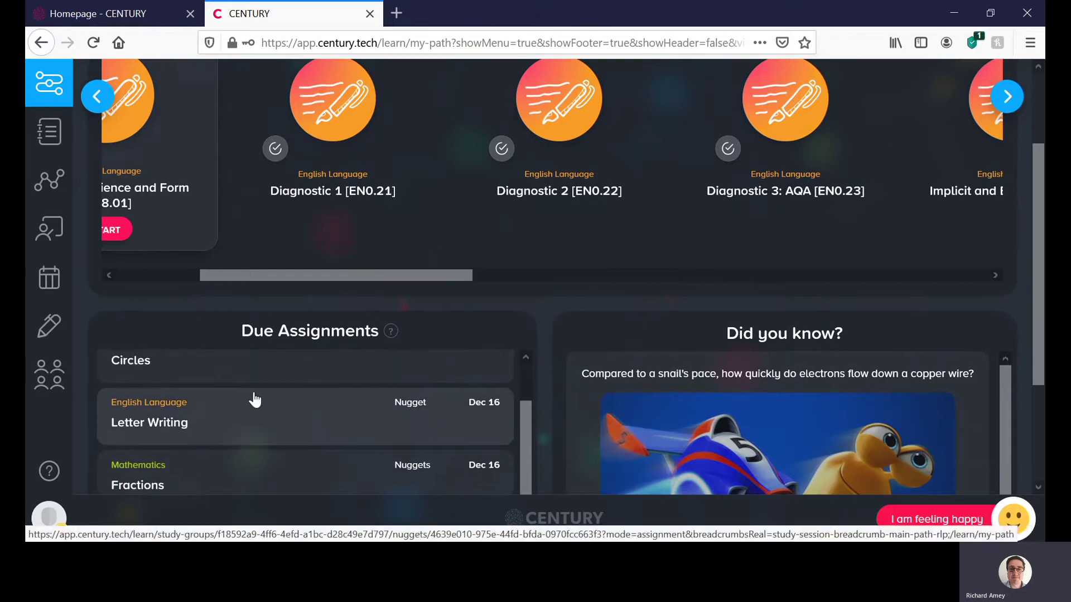
pyautogui.scroll(-1, 584, 325)
pyautogui.scroll(-1, 587, 322)
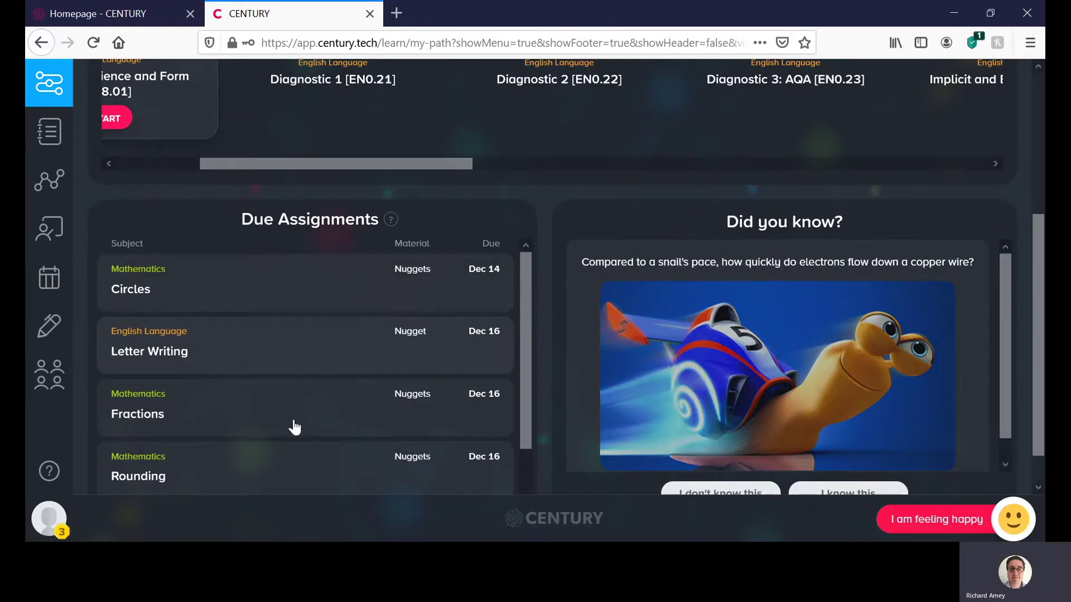
pyautogui.scroll(-3, 328, 379)
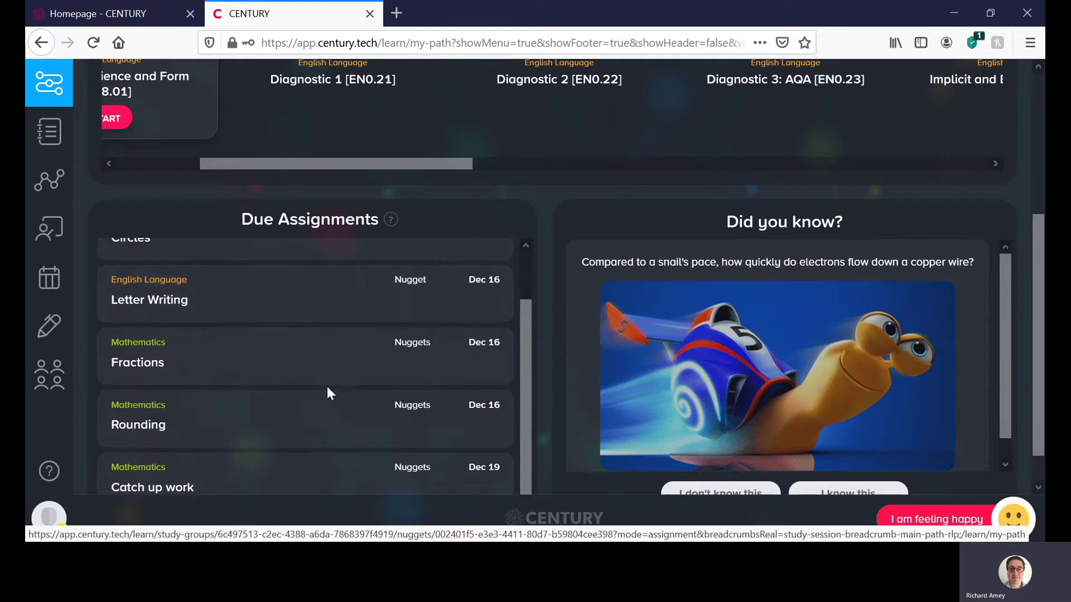
pyautogui.scroll(1, 322, 411)
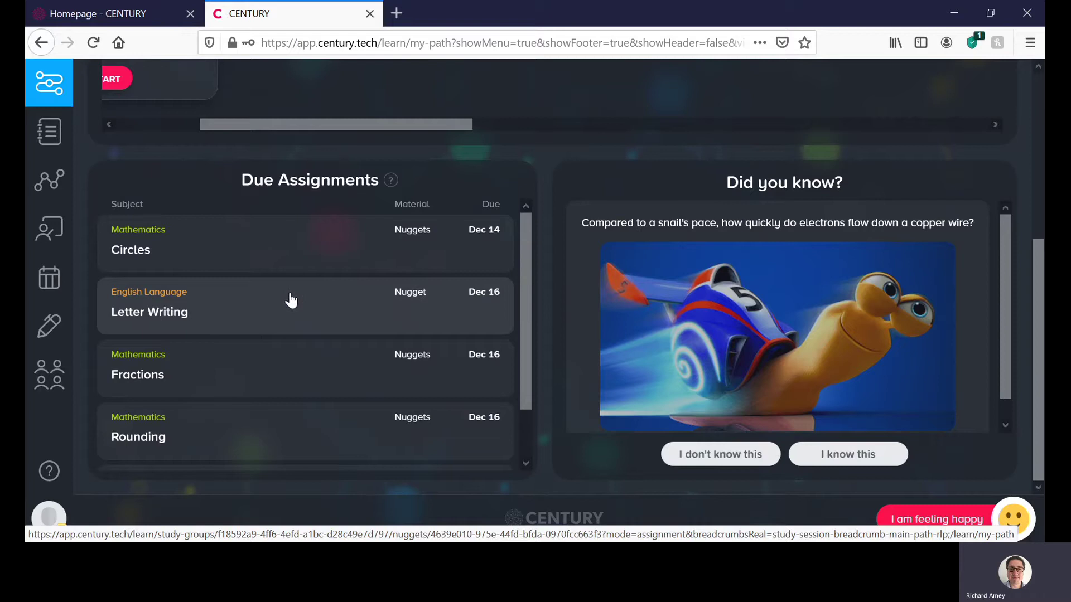
# - Open Letter Writing, view its slides and the CENTURY Explains Video, then reach the first question
pyautogui.click(290, 300)
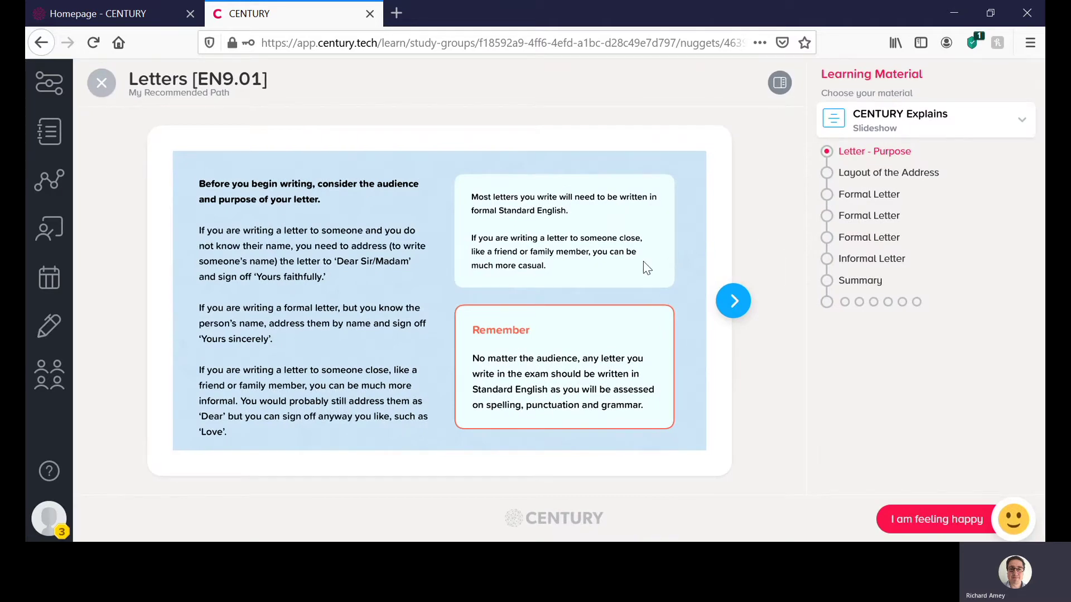
pyautogui.click(734, 301)
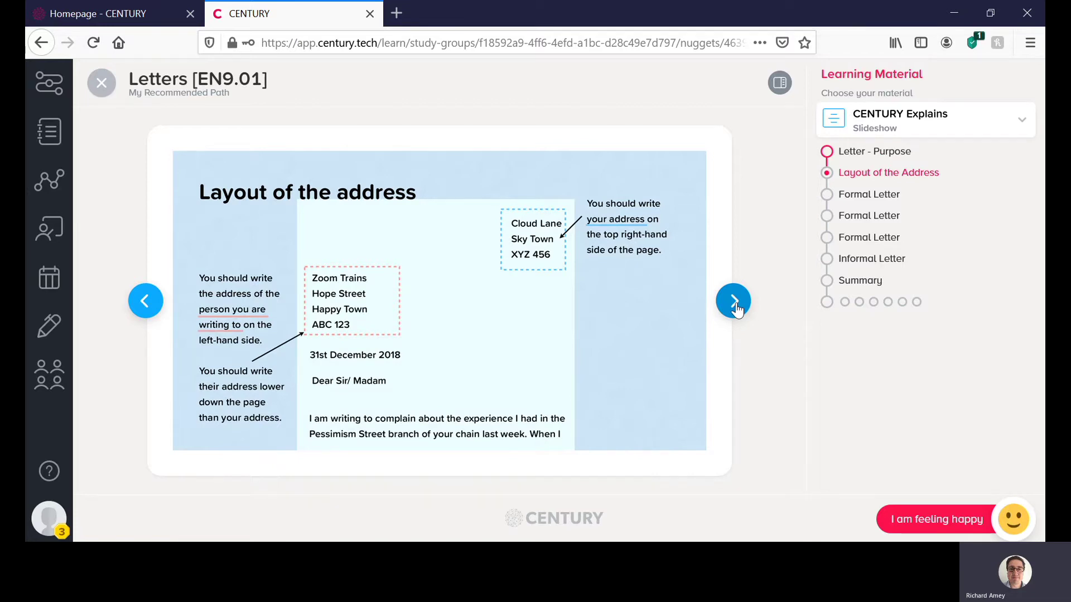
pyautogui.click(736, 308)
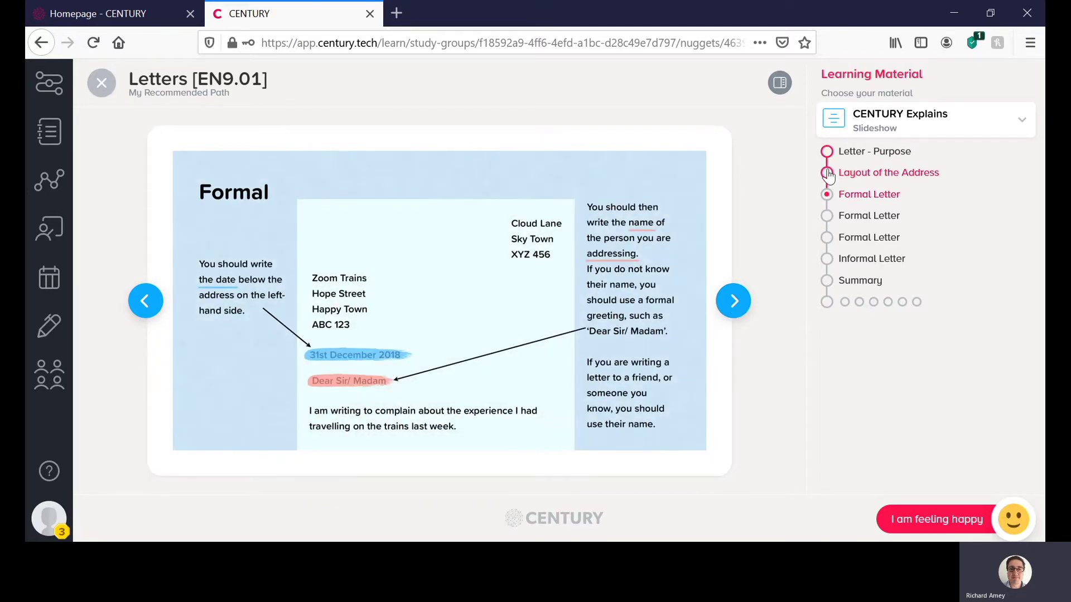
pyautogui.click(922, 134)
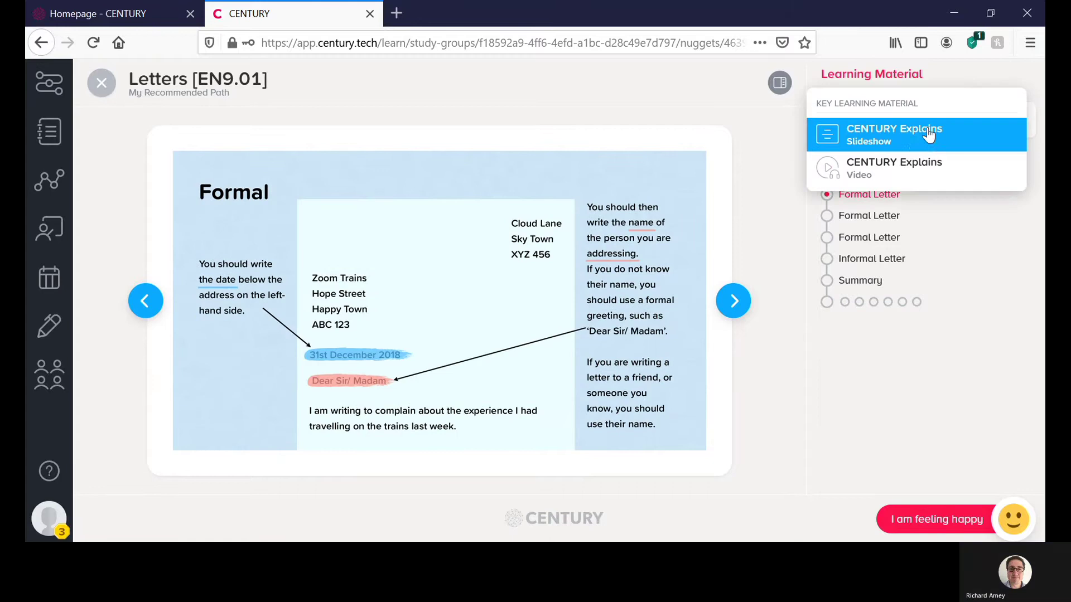
pyautogui.click(905, 167)
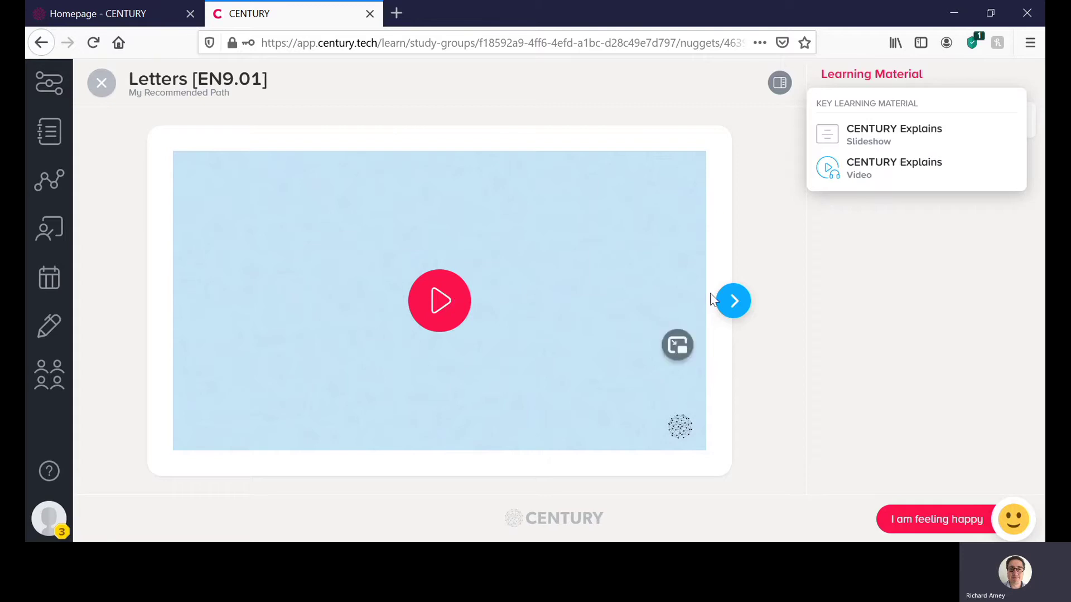
pyautogui.click(741, 307)
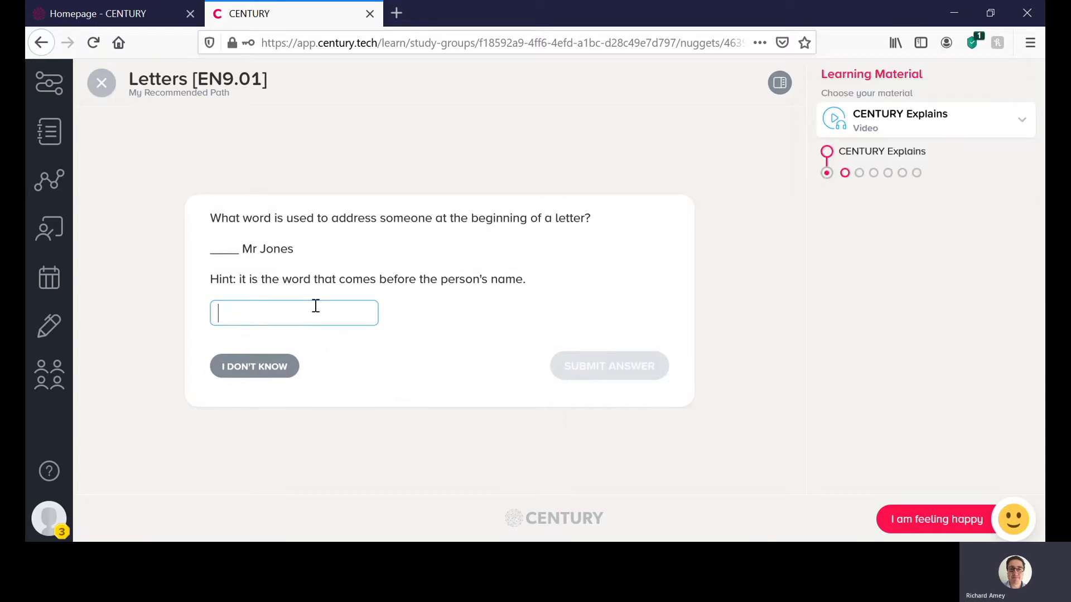
# - Answer the greeting question with 'Dear', then mark the next two questions as I Don't Know
pyautogui.write('Dear')
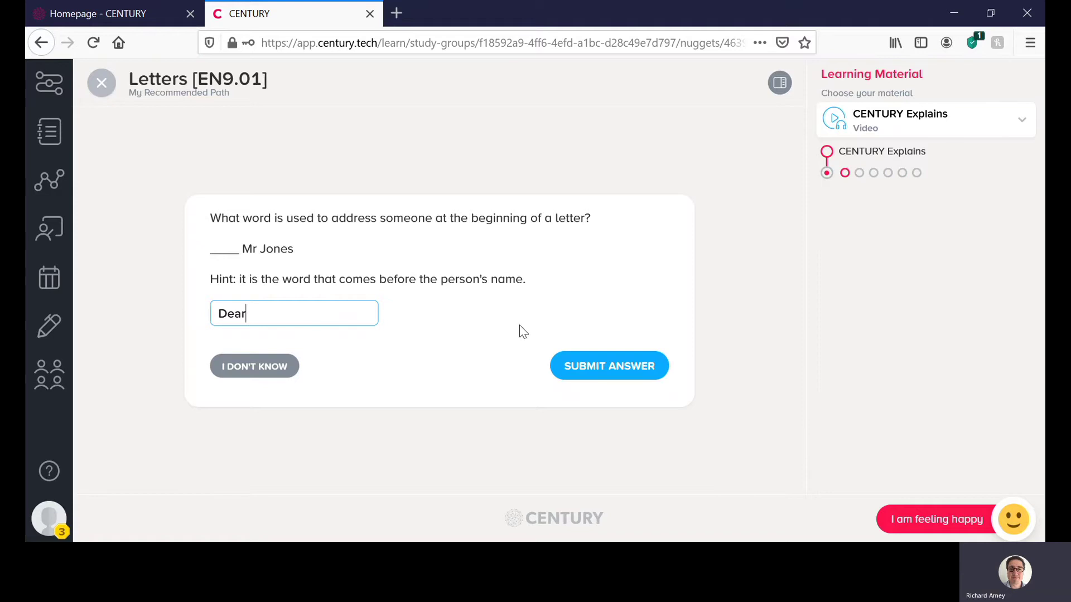
pyautogui.click(582, 371)
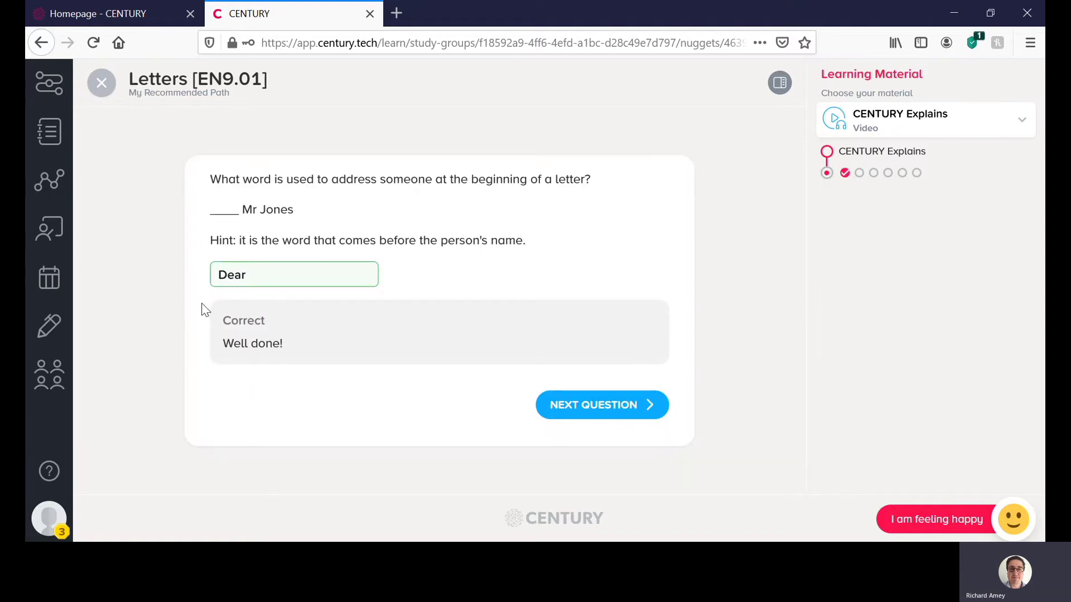
pyautogui.click(621, 418)
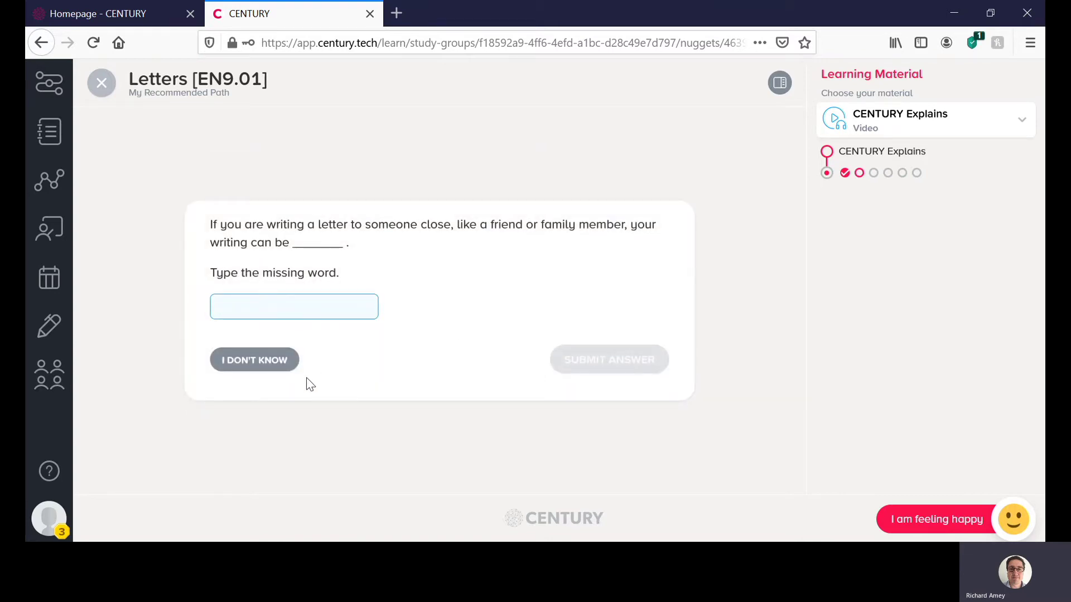
pyautogui.click(265, 367)
pyautogui.click(560, 362)
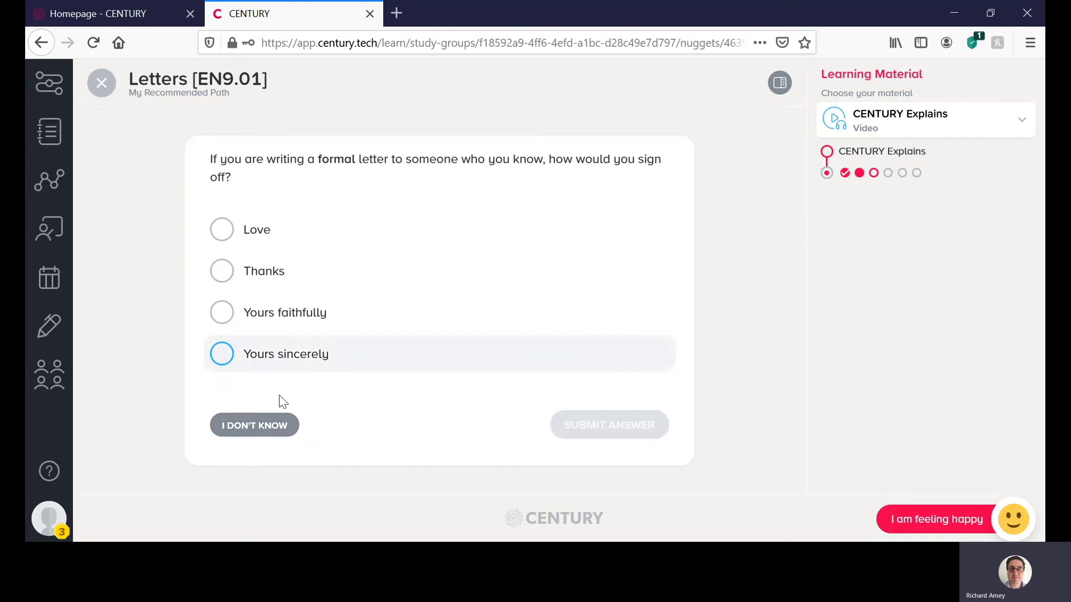
pyautogui.click(256, 425)
# - Leave the lesson and reopen the Letter Writing assignment from Due Assignments, past the video
pyautogui.click(562, 440)
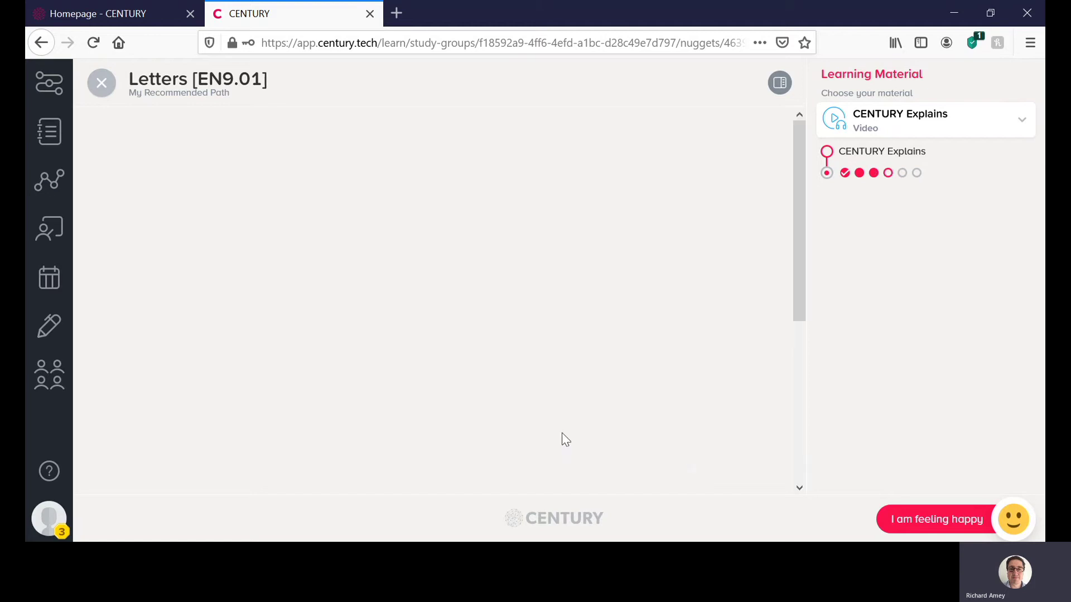
pyautogui.scroll(-5, 504, 349)
pyautogui.scroll(4, 505, 347)
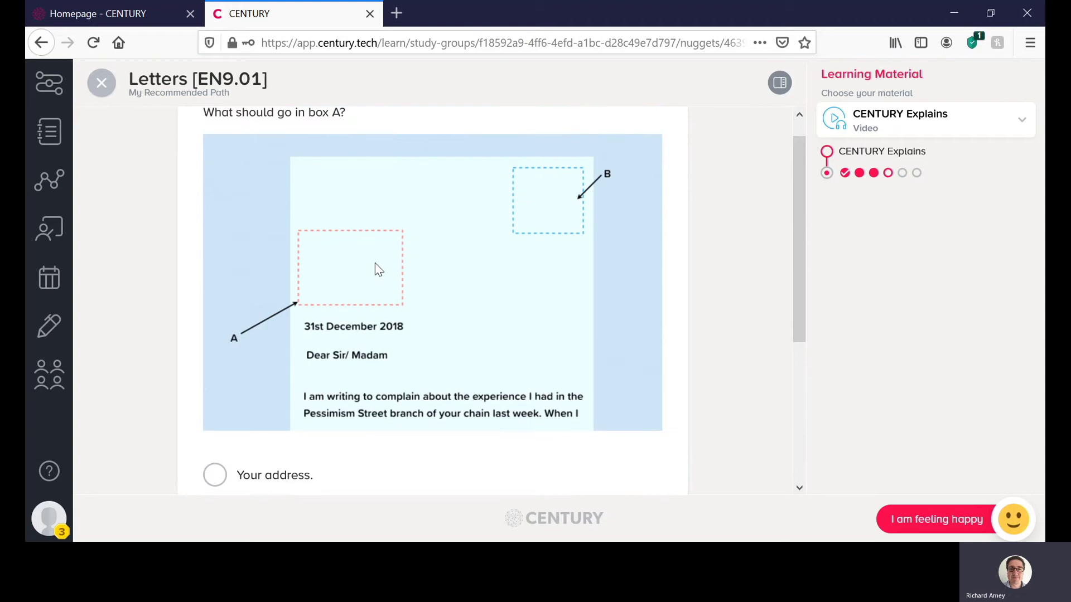
pyautogui.click(98, 93)
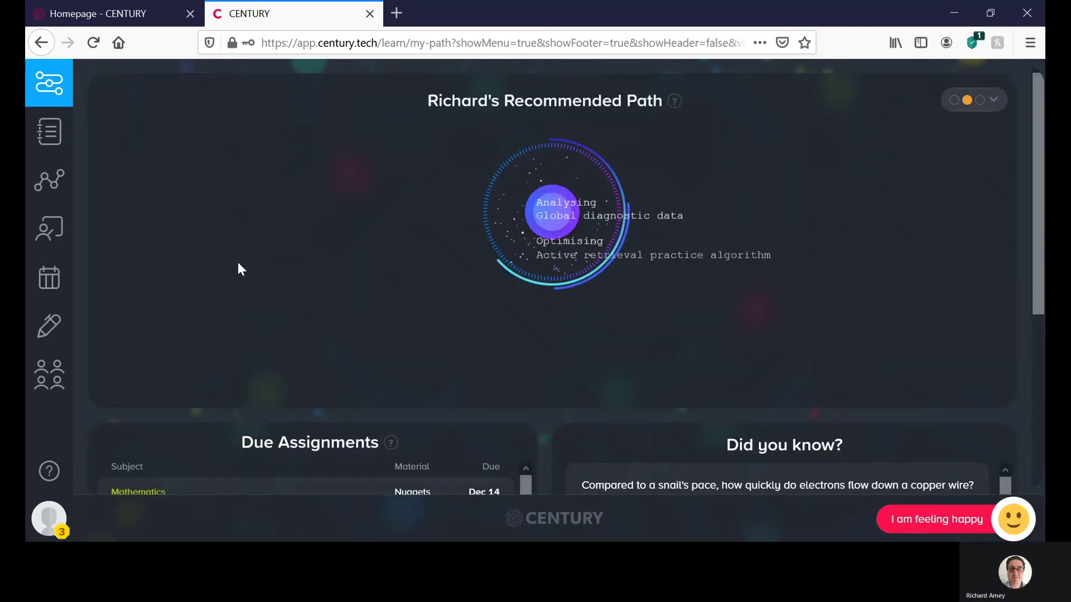
pyautogui.scroll(-4, 333, 318)
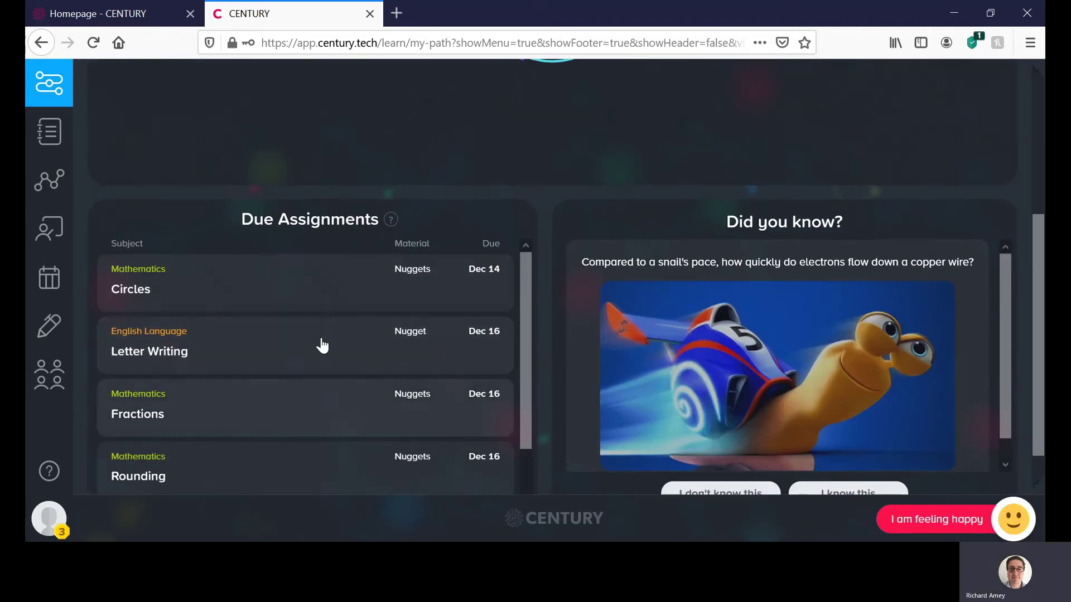
pyautogui.click(299, 356)
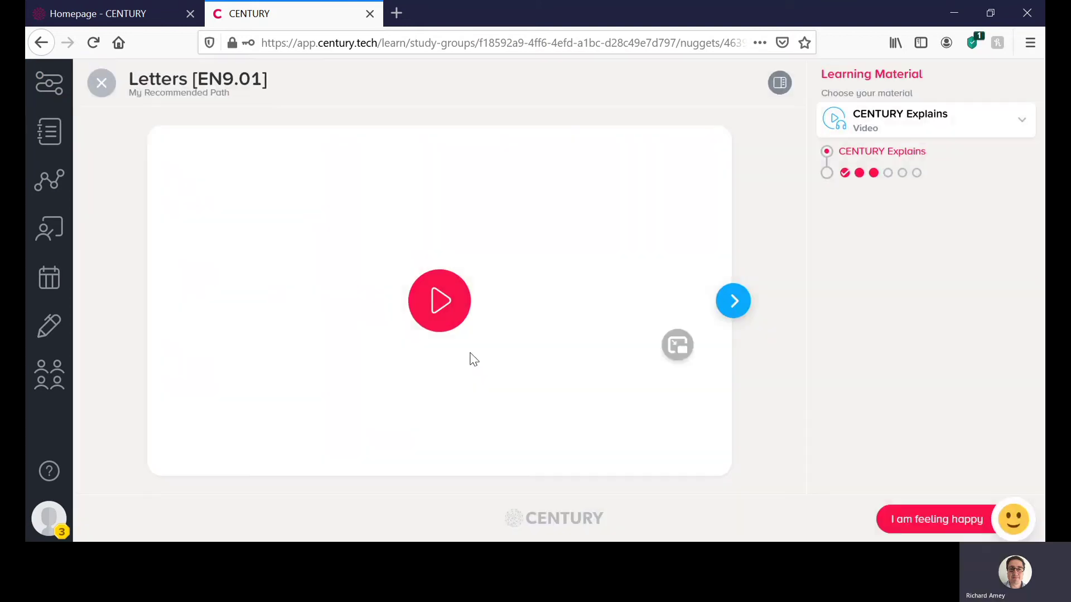
pyautogui.click(734, 301)
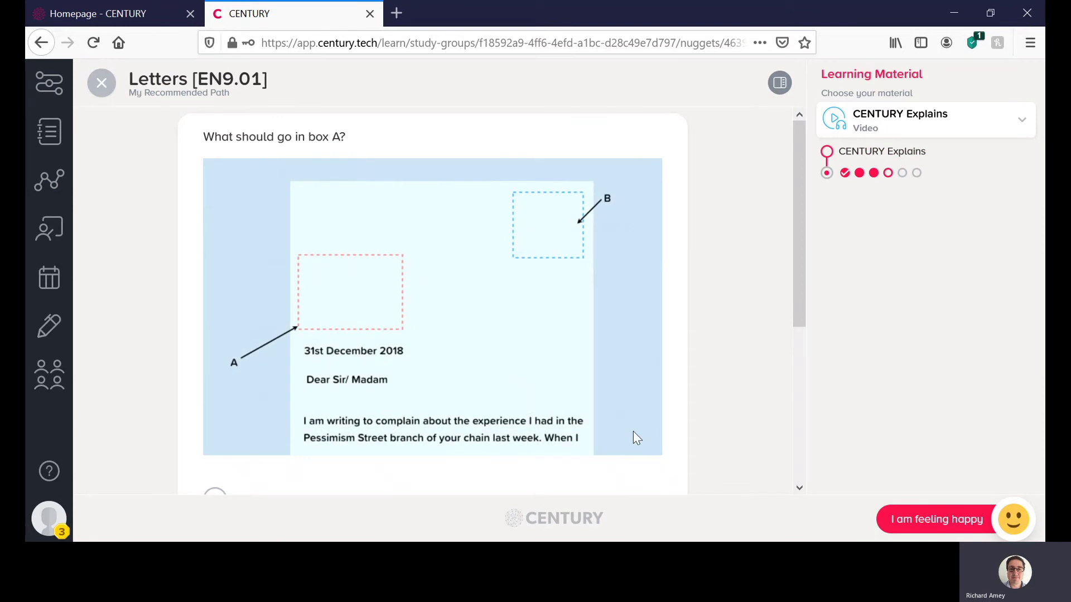
# - Answer box A with the recipient's address, choose 'Writing to an old friend', and skip the last question
pyautogui.scroll(-2, 547, 314)
pyautogui.scroll(-2, 547, 314)
pyautogui.click(258, 373)
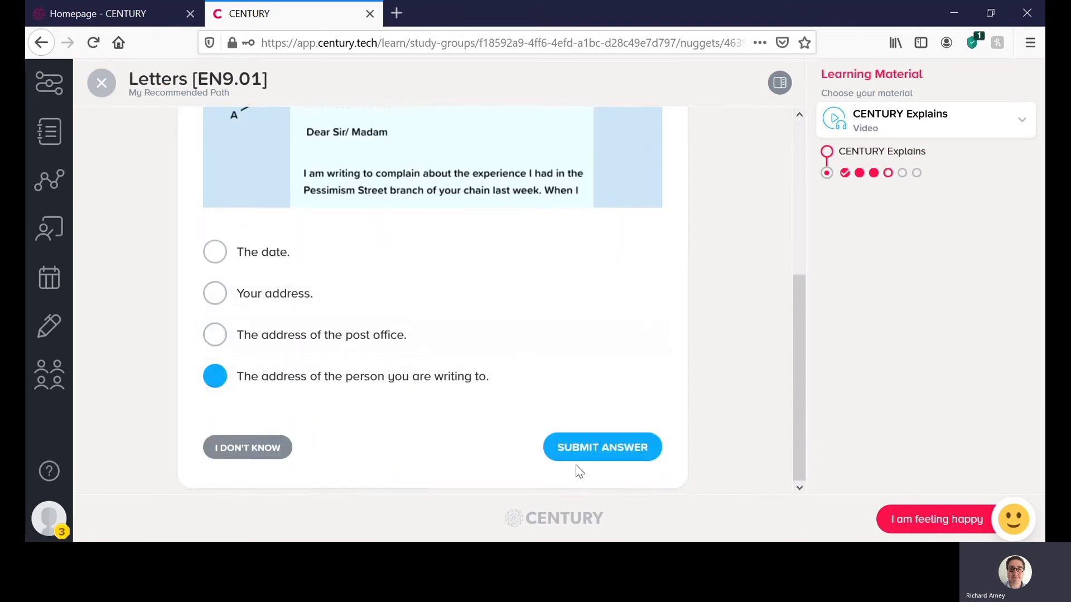
pyautogui.click(590, 462)
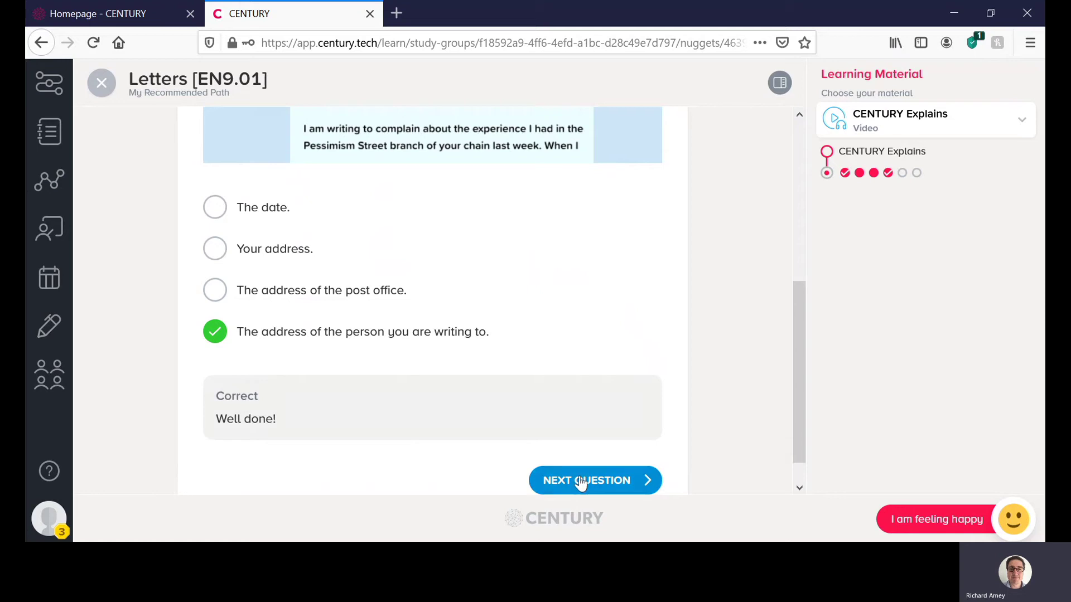
pyautogui.click(583, 482)
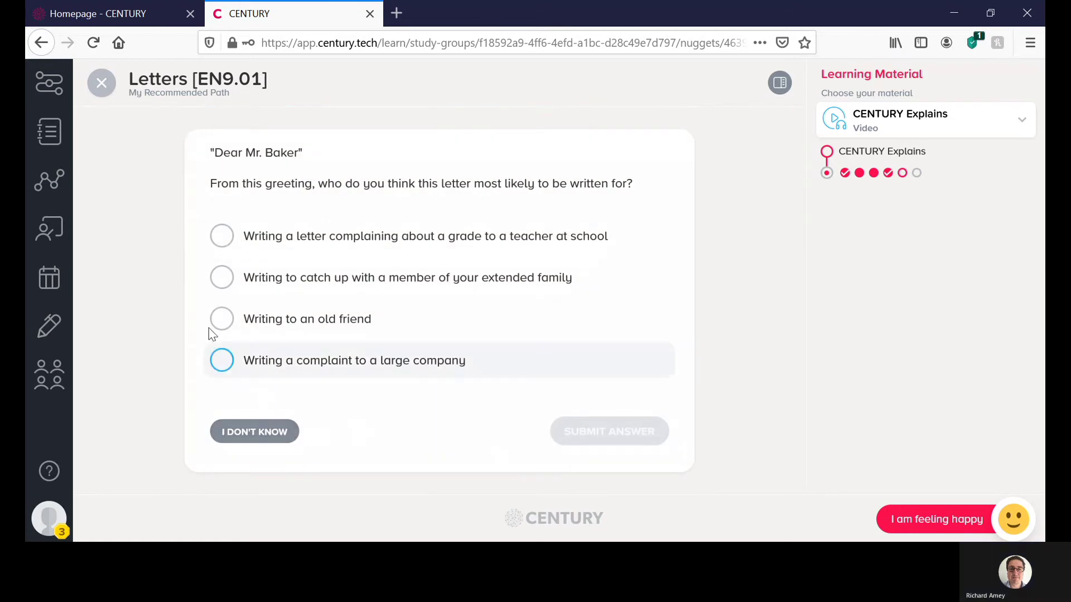
pyautogui.click(217, 317)
pyautogui.click(567, 433)
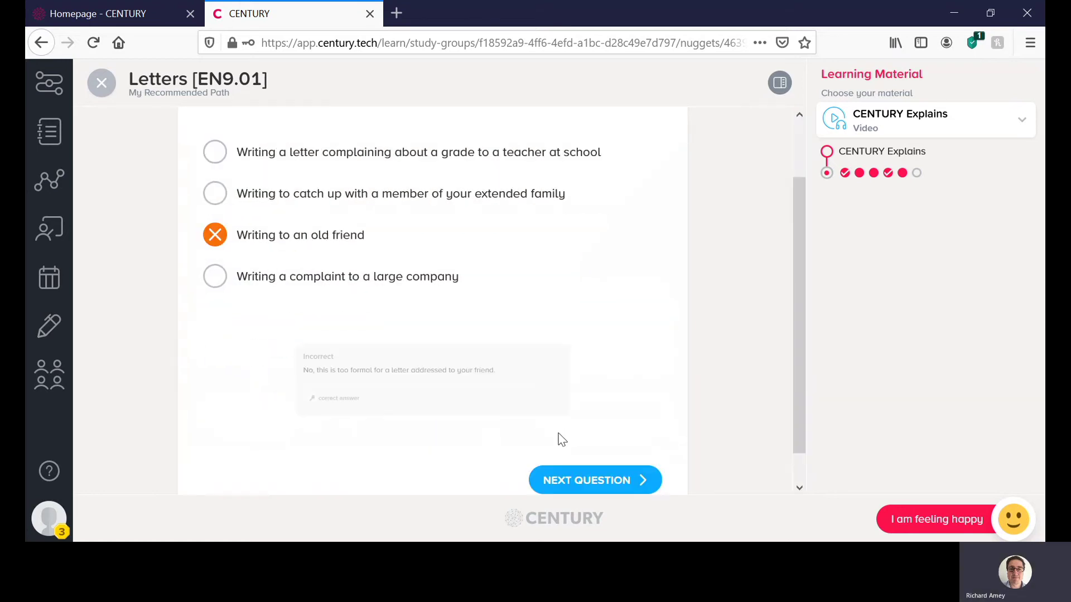
pyautogui.click(600, 490)
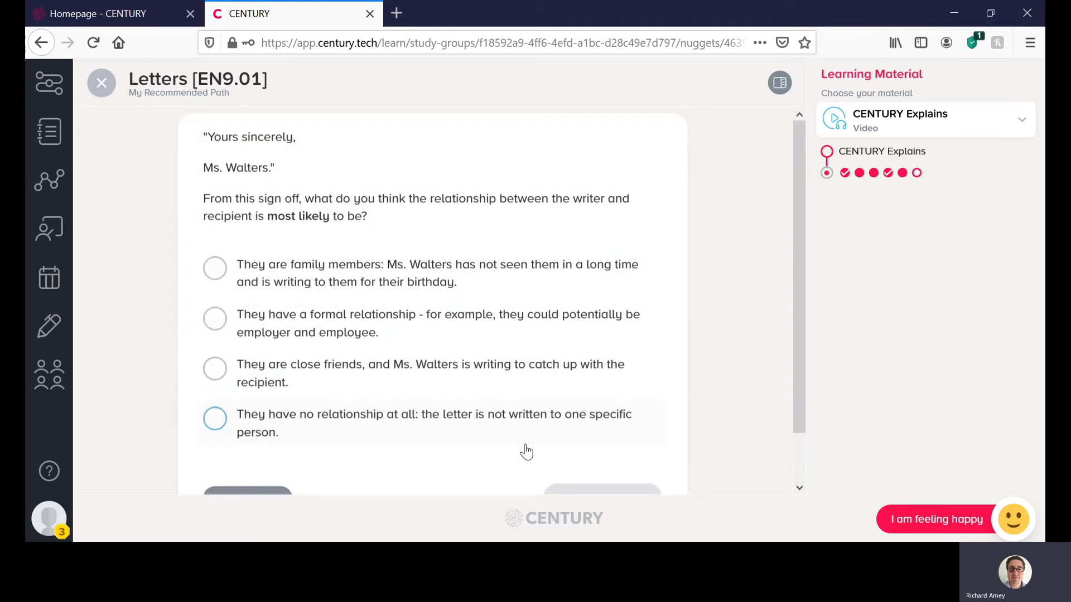
pyautogui.click(268, 457)
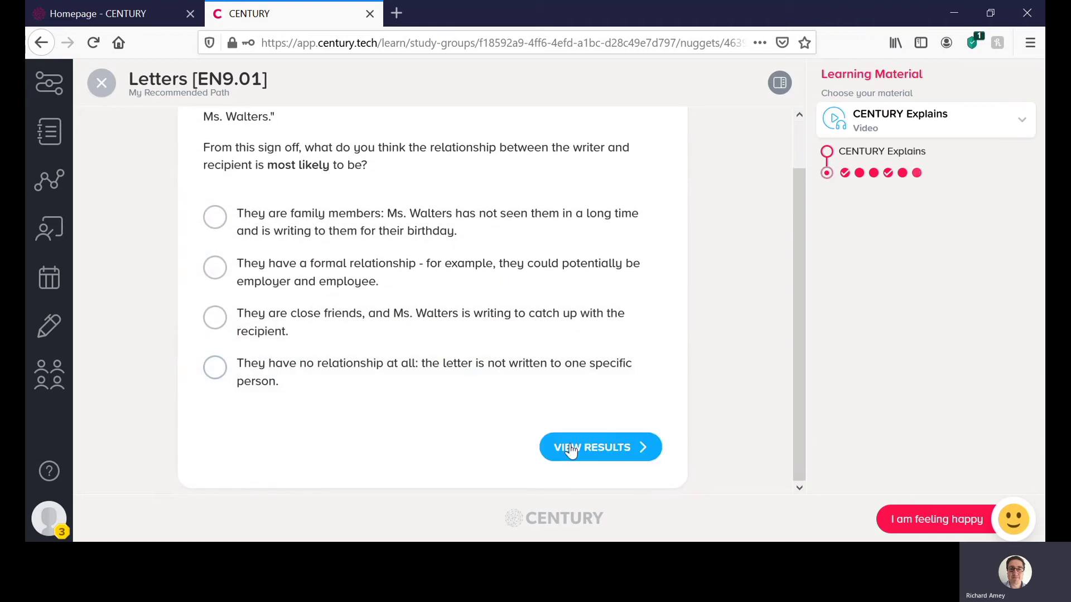
# - Review the quiz results (2/6 correct, 33%) and continue back to the Recommended Path
pyautogui.click(610, 446)
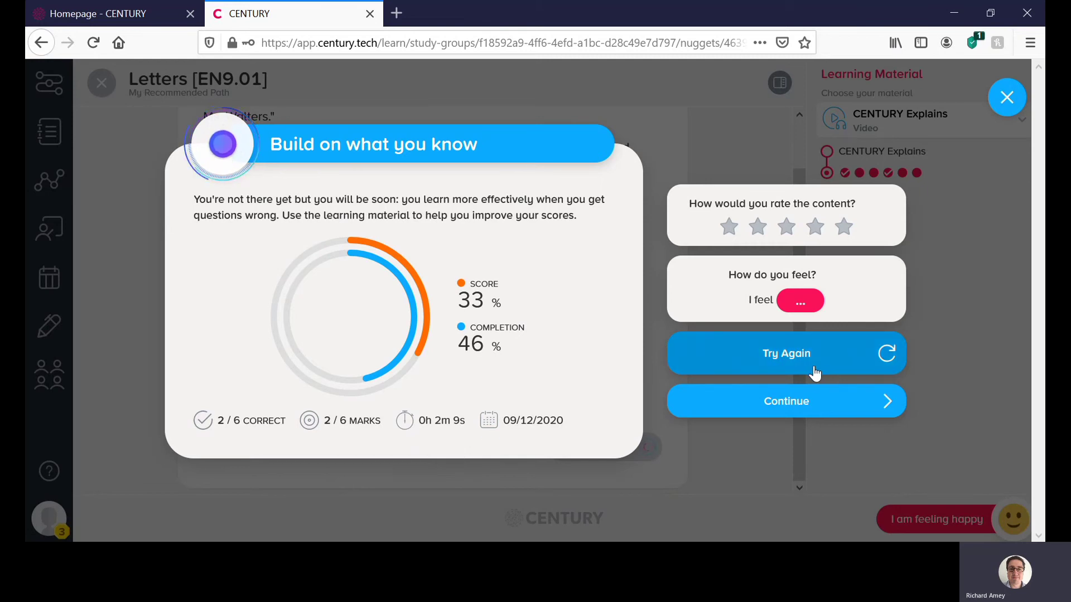
pyautogui.click(787, 402)
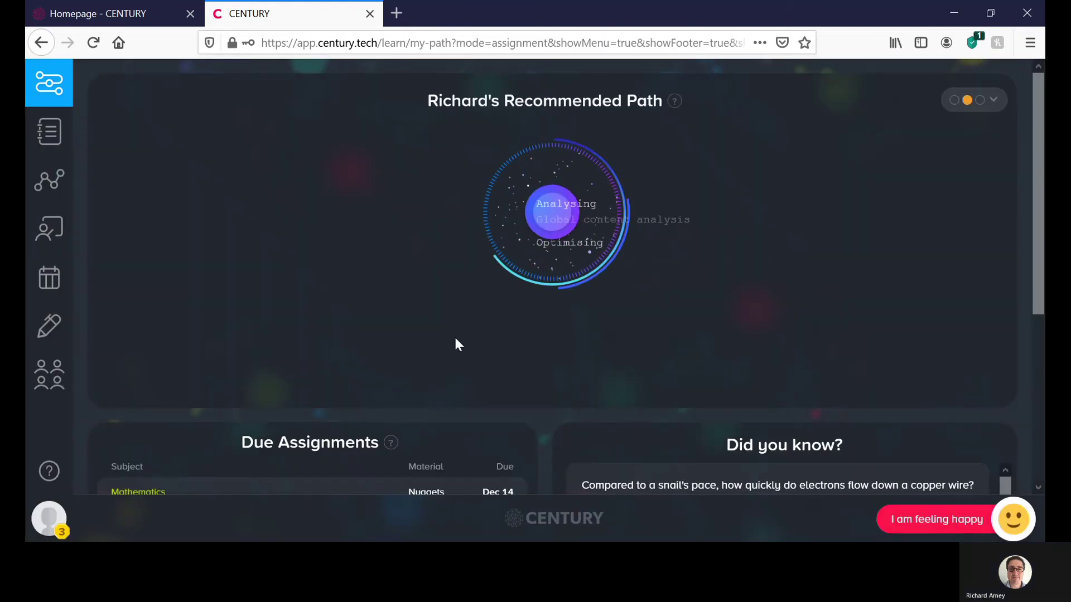
pyautogui.scroll(-1, 476, 385)
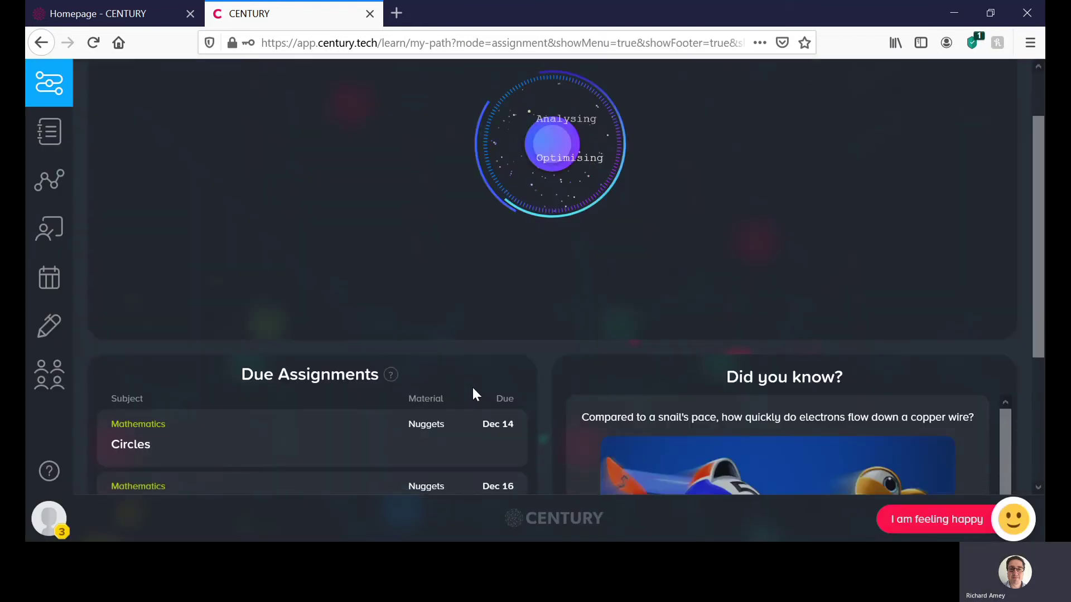
pyautogui.scroll(-3, 473, 387)
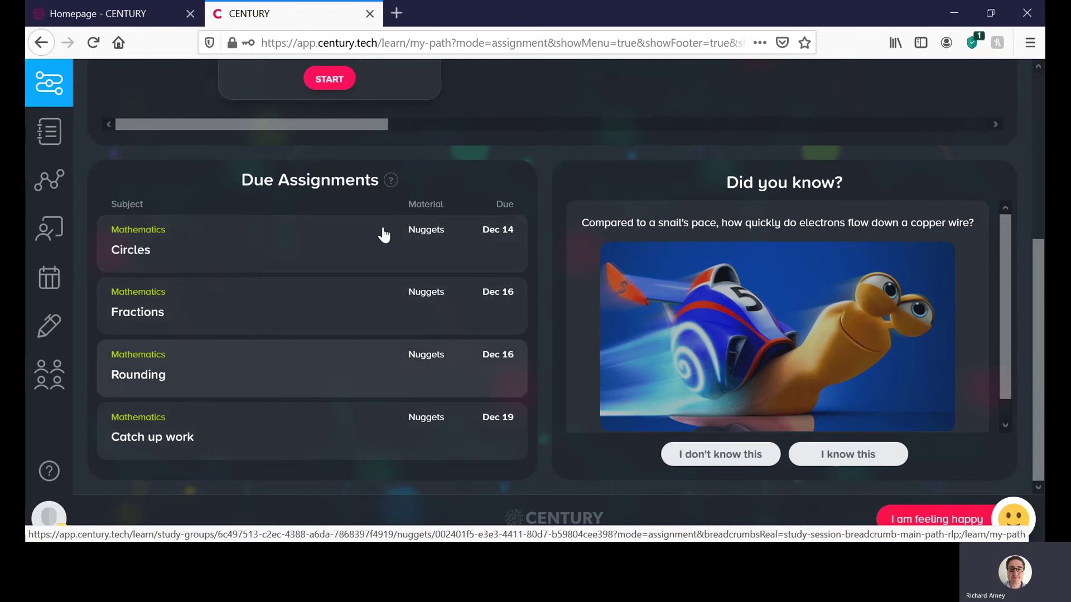
pyautogui.scroll(1, 358, 347)
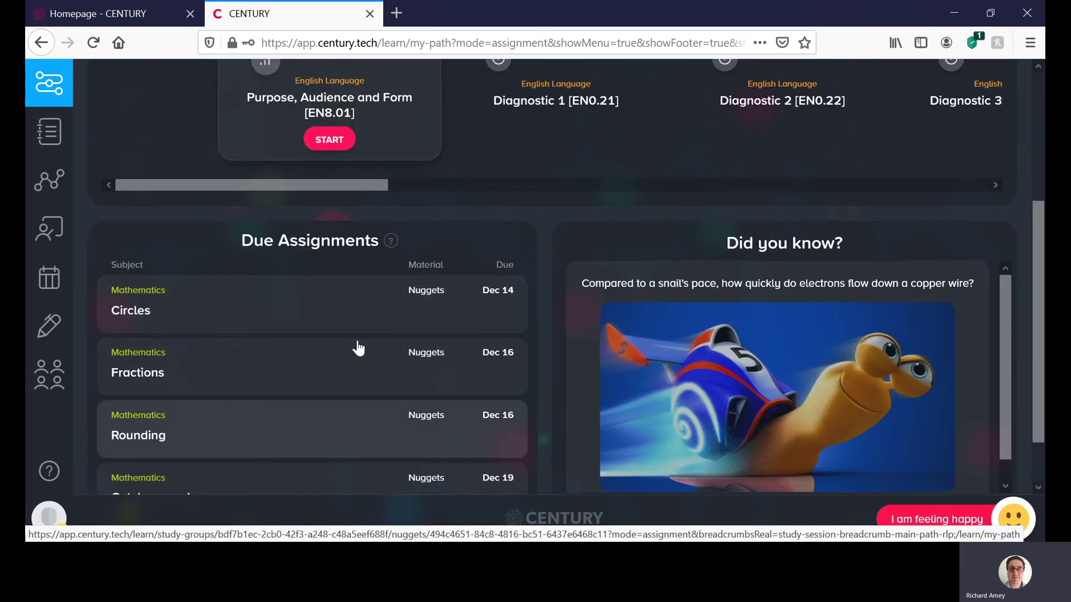
pyautogui.scroll(3, 359, 347)
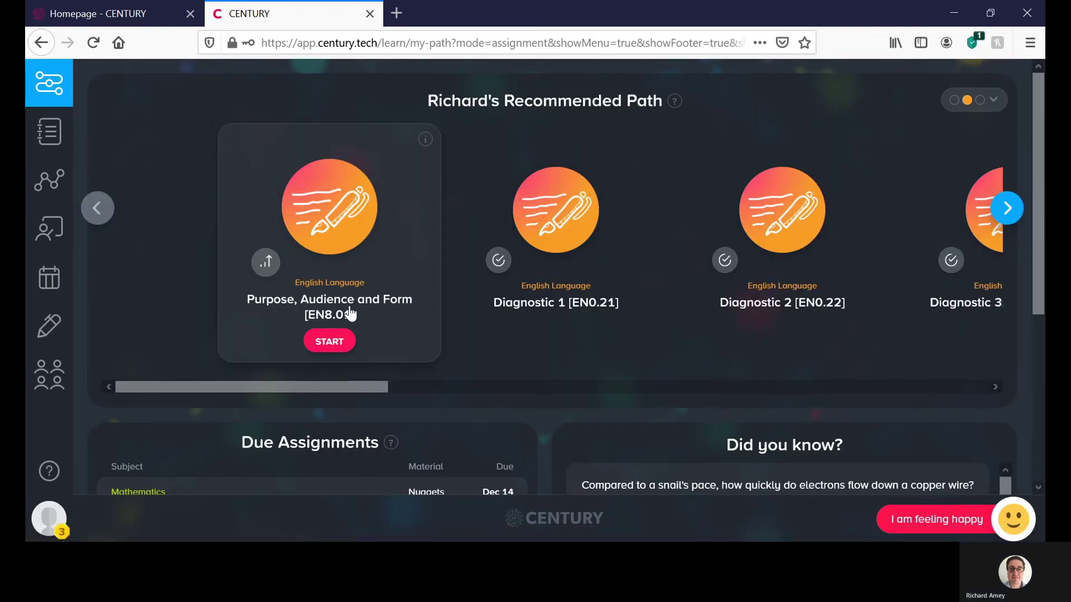